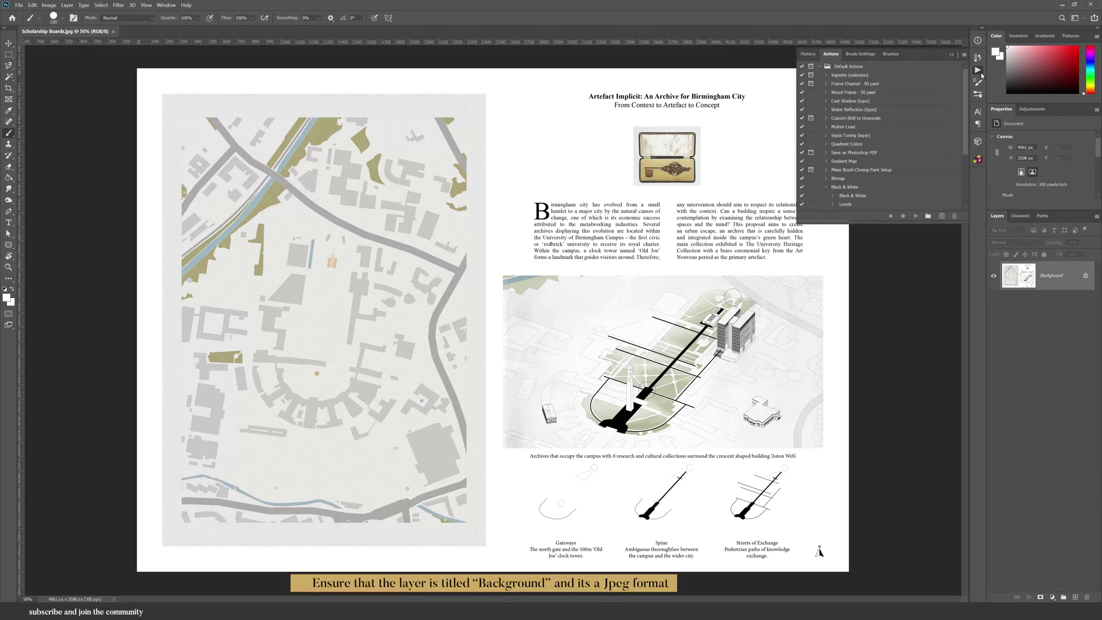
Step: Scroll the Actions panel down to the Image Styles set's Archi - Sketch action
scroll(873, 144, down, 5)
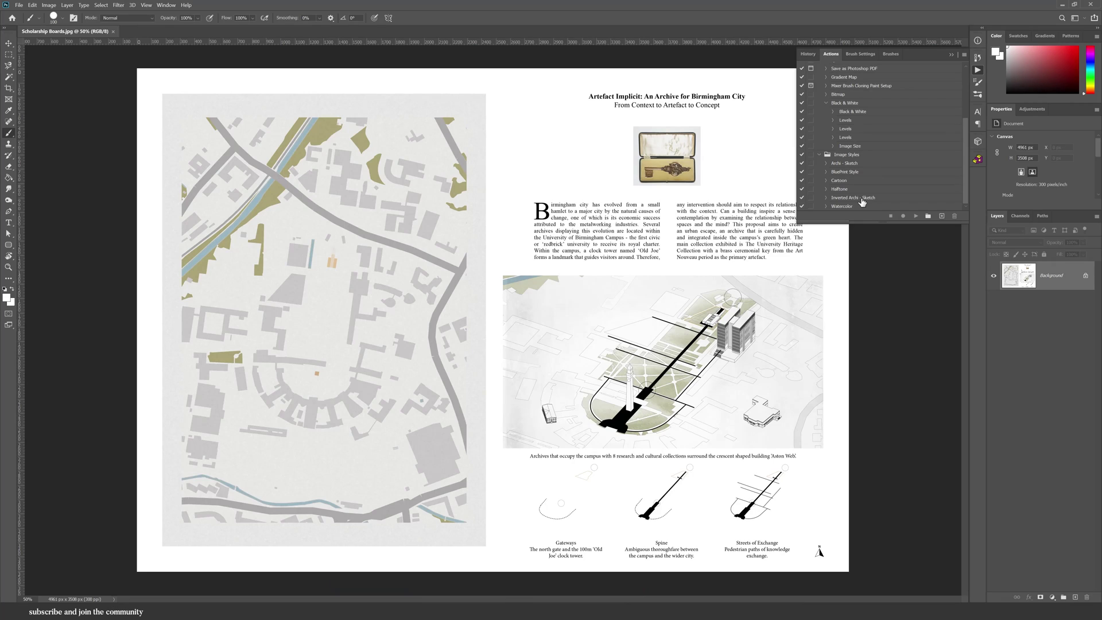
click(848, 163)
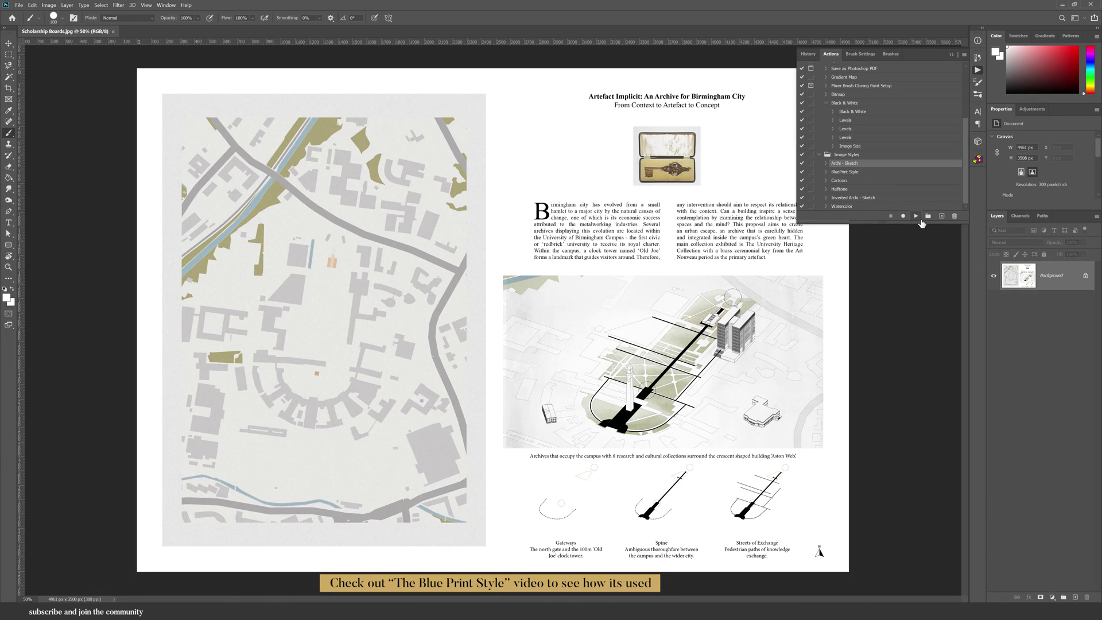
click(826, 164)
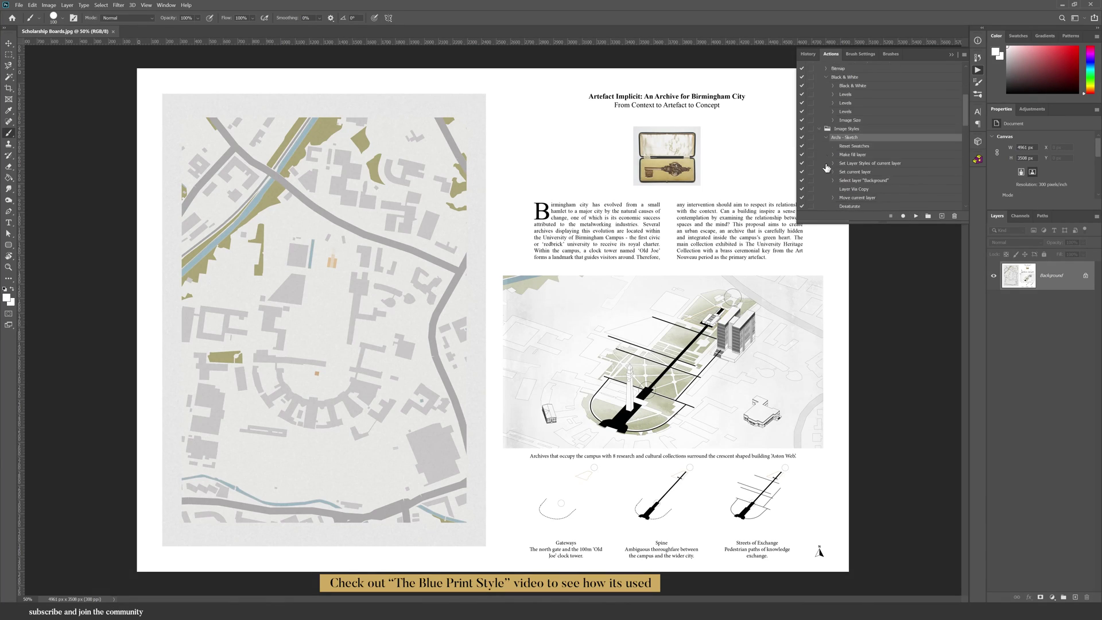
scroll(827, 167, up, 3)
click(826, 165)
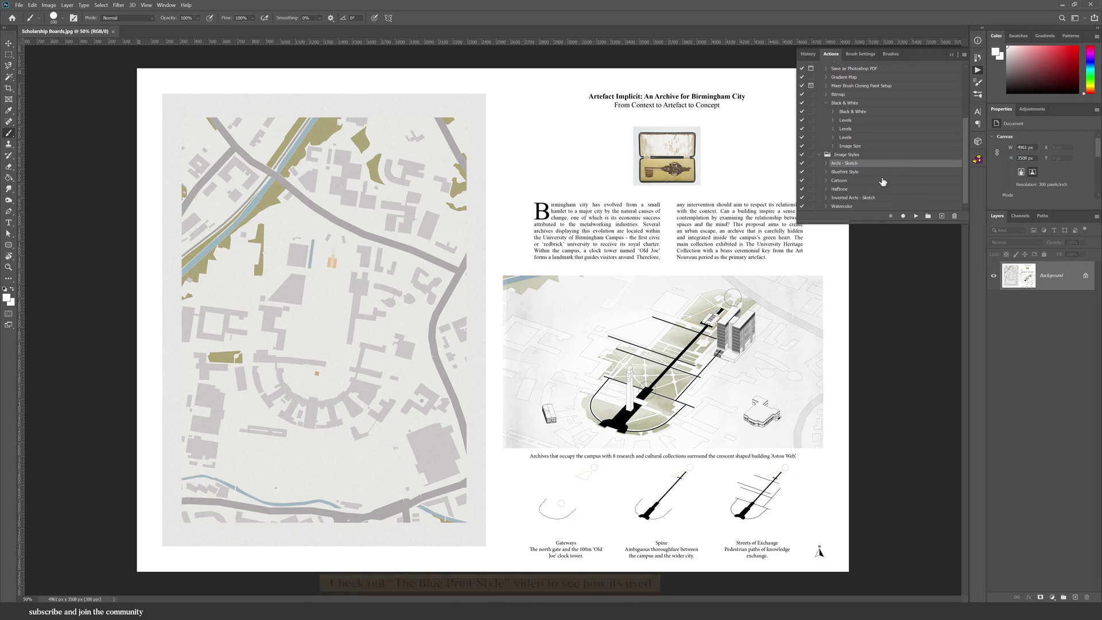
click(916, 215)
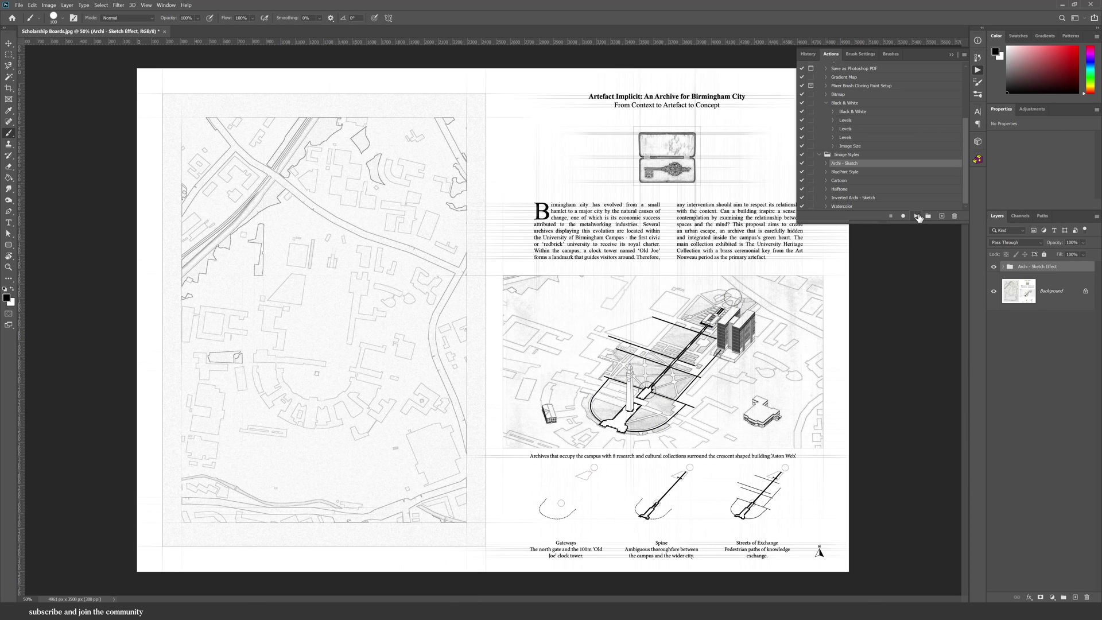
scroll(660, 99, up, 5)
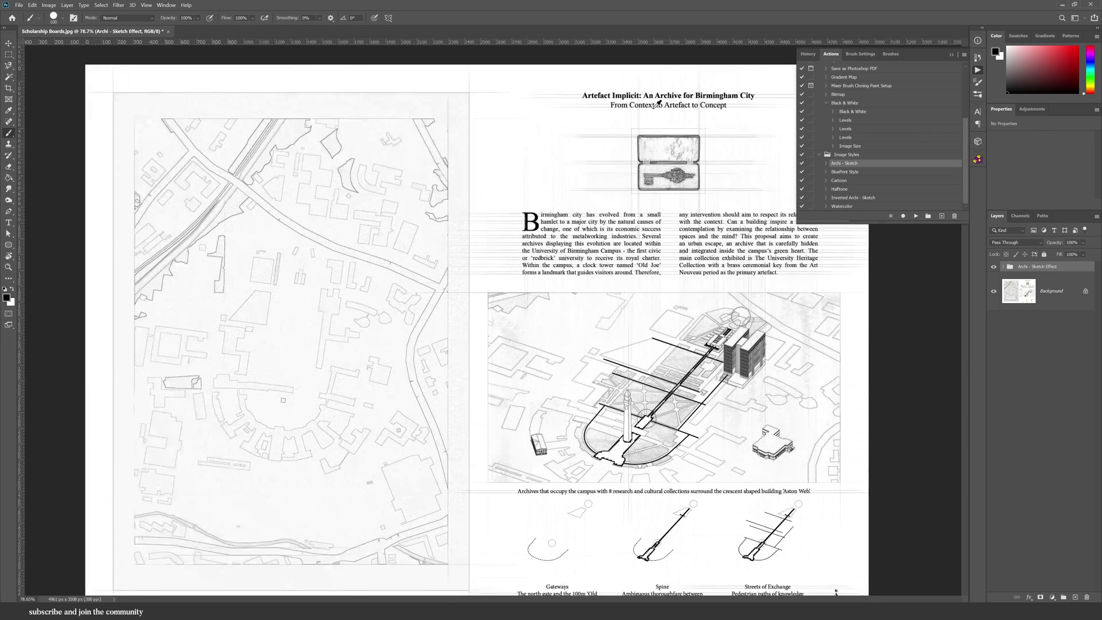
scroll(537, 65, down, 5)
scroll(593, 462, up, 5)
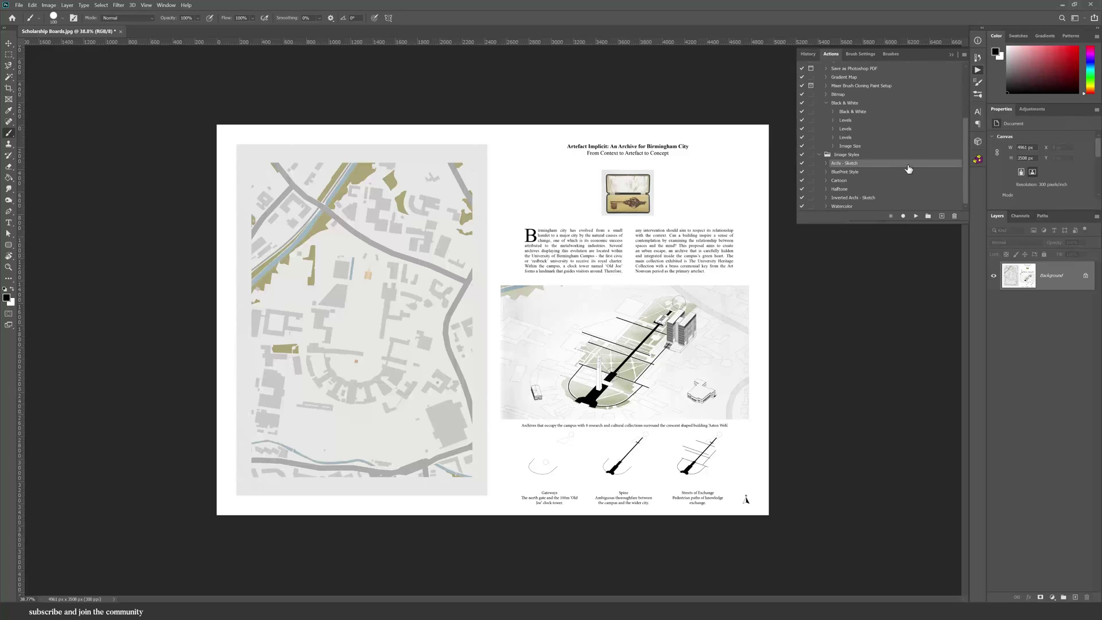
click(861, 172)
click(855, 181)
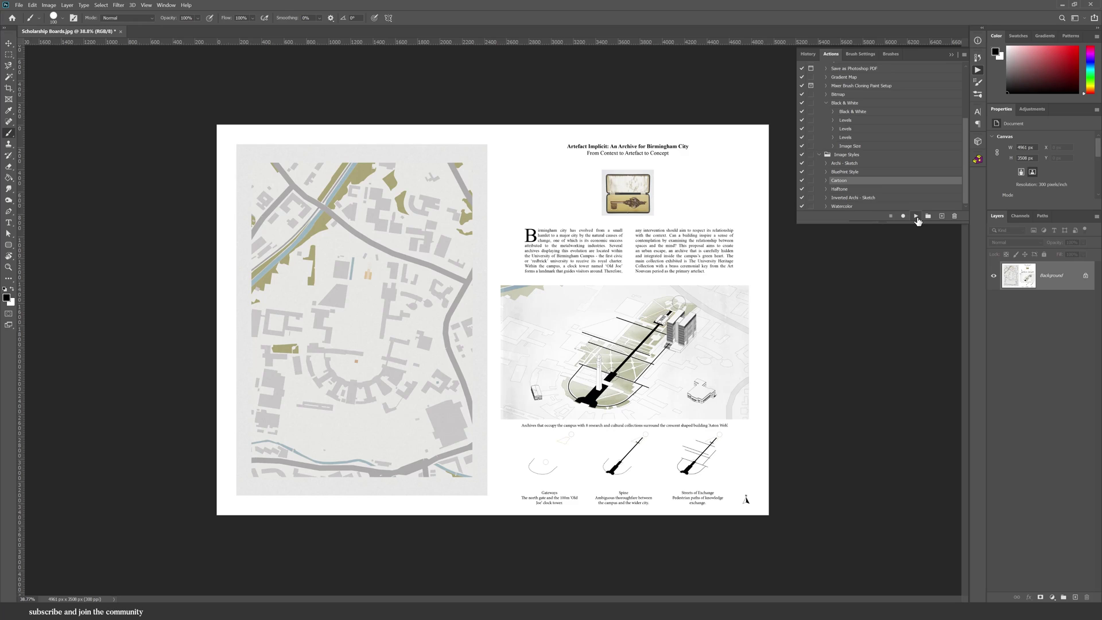
click(916, 217)
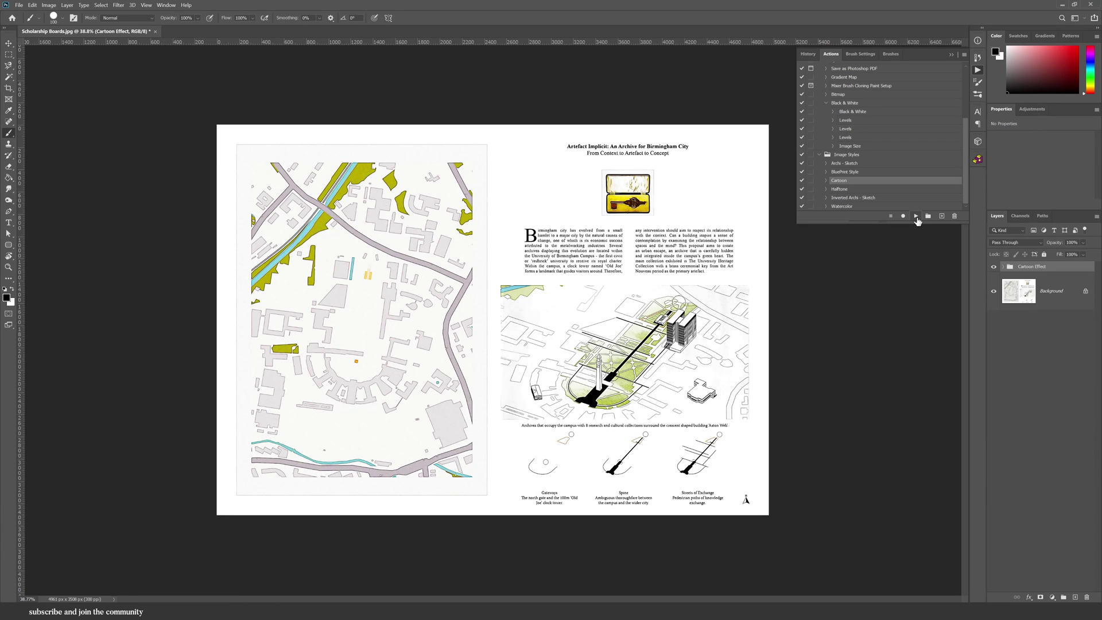
scroll(597, 267, up, 5)
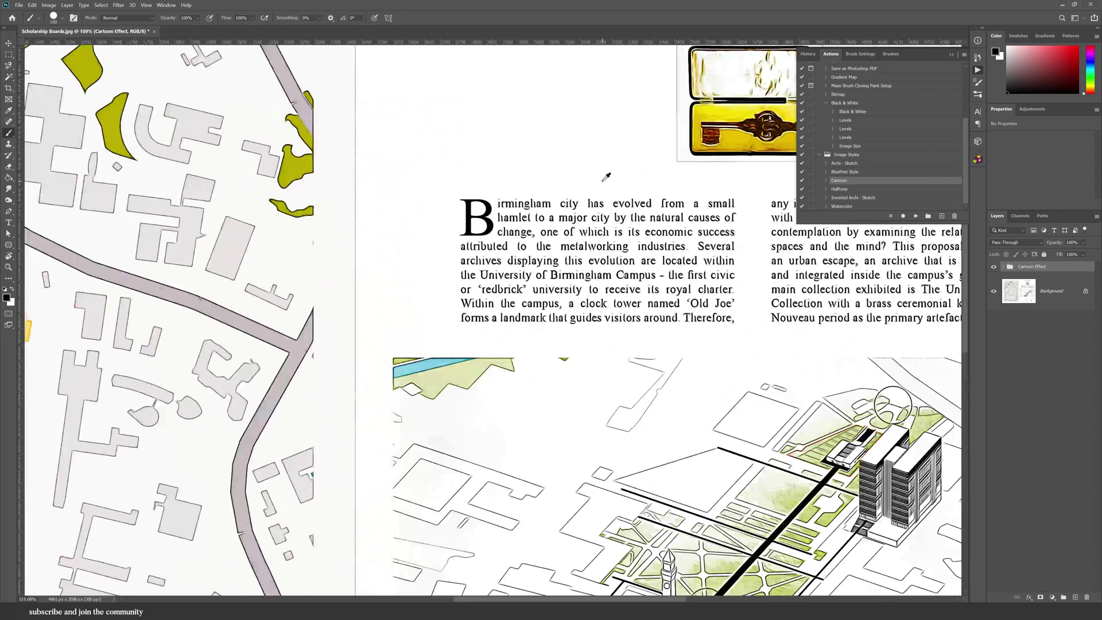
scroll(459, 219, down, 1)
scroll(309, 256, down, 1)
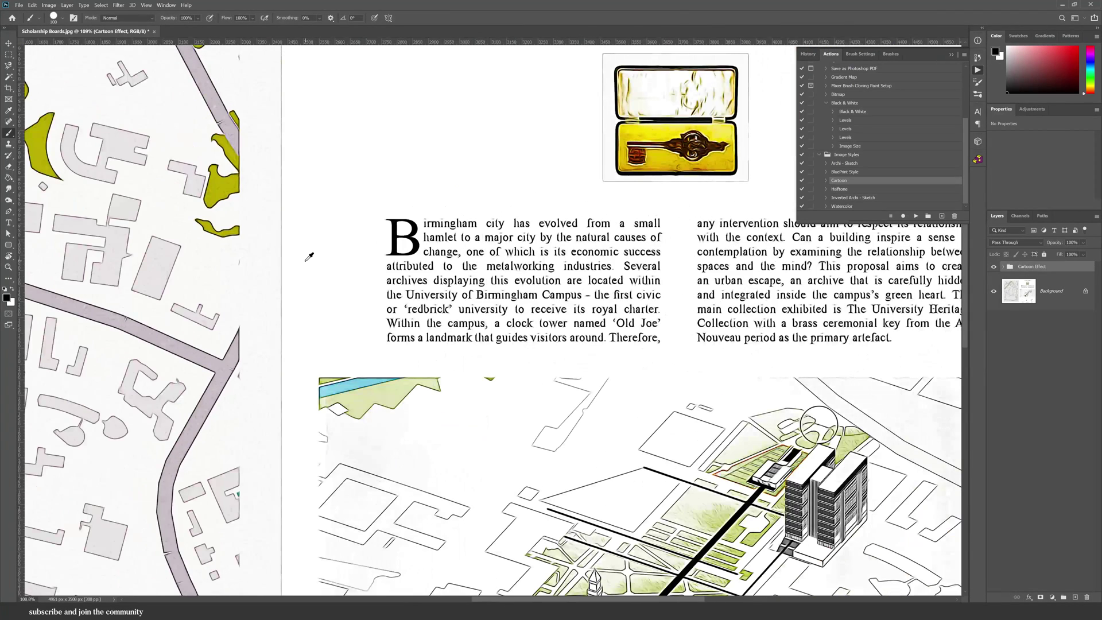
scroll(309, 256, down, 2)
scroll(309, 257, down, 1)
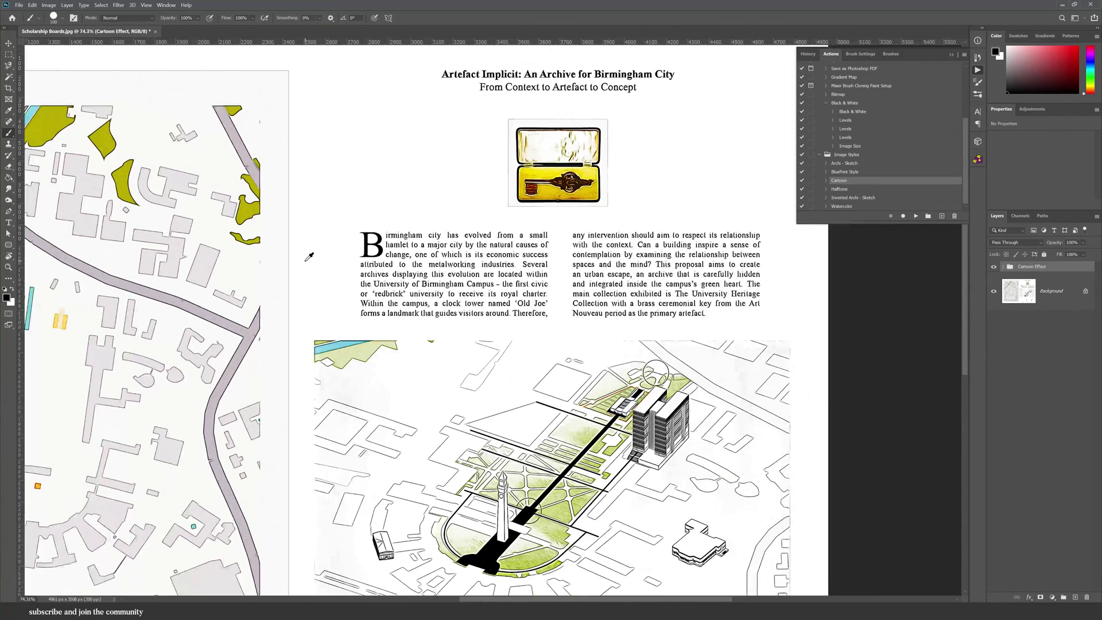
scroll(307, 258, down, 5)
scroll(305, 262, down, 2)
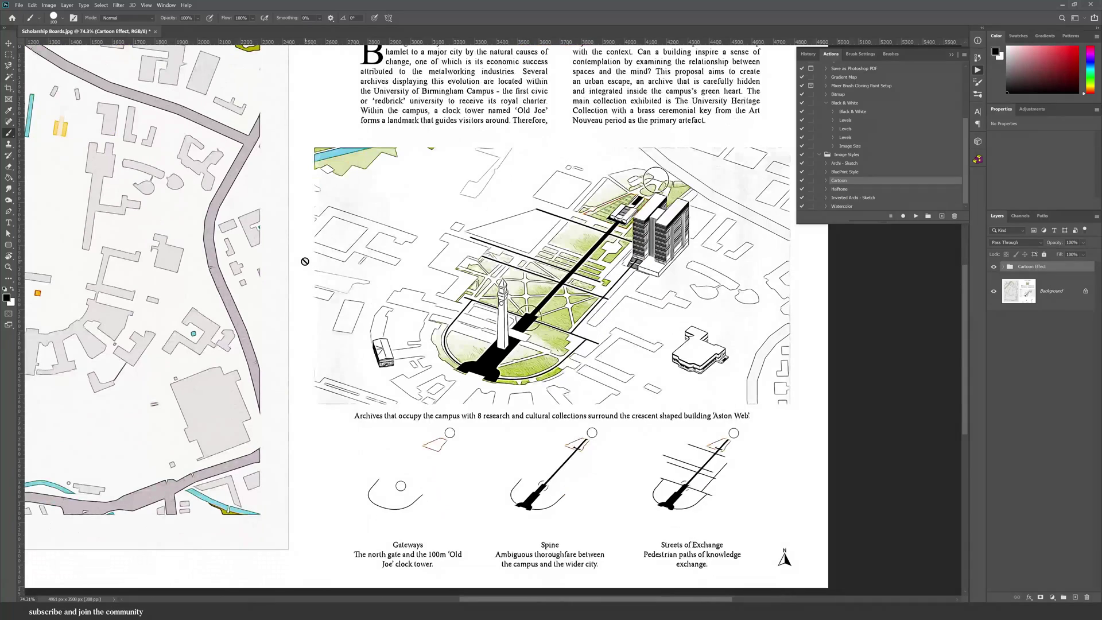
scroll(305, 261, up, 3)
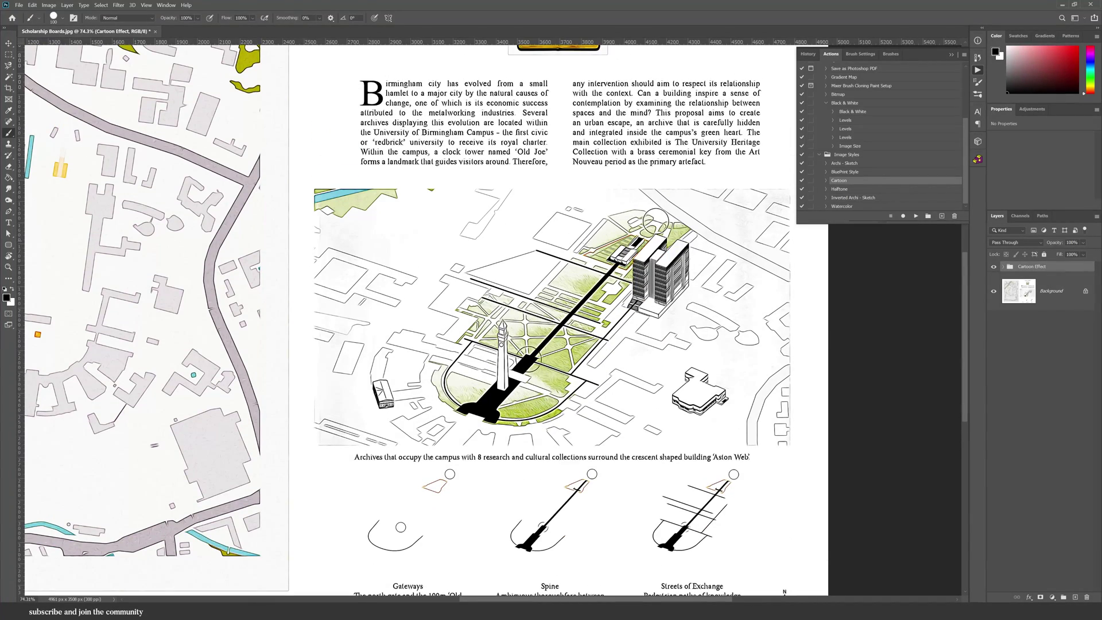
click(1041, 598)
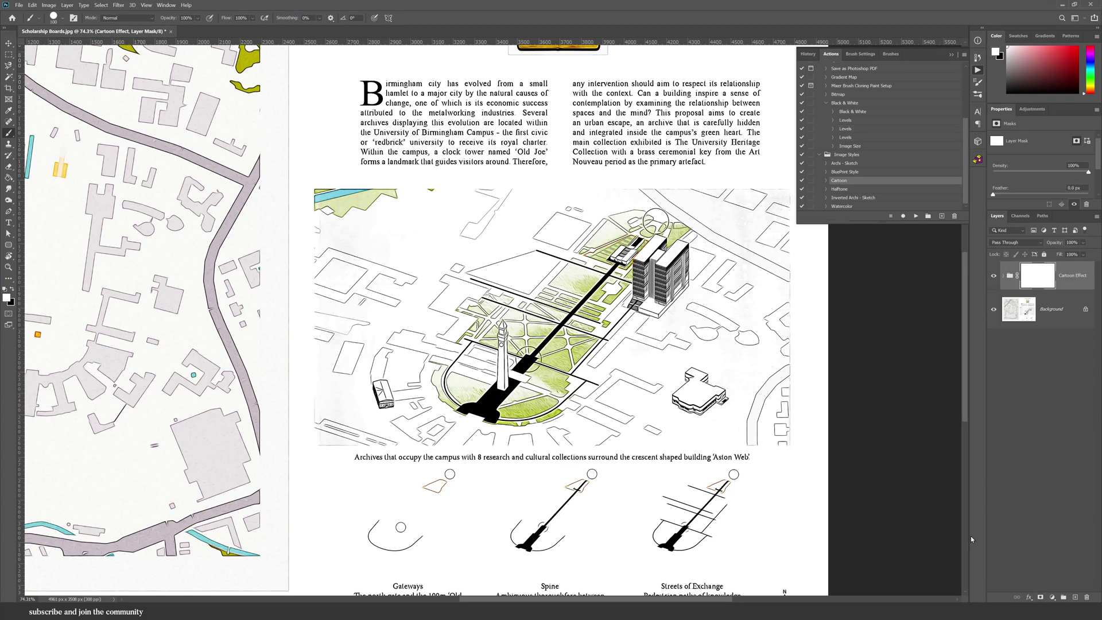
key(x)
drag(480, 471, 362, 460)
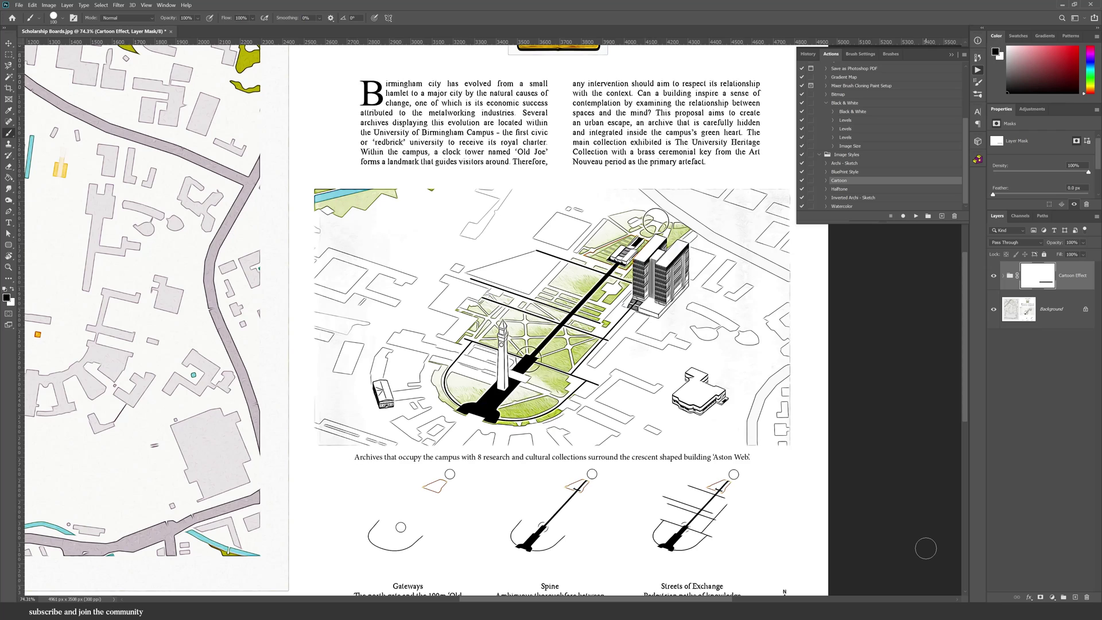
scroll(925, 548, down, 3)
key(bracketright)
key(bracketright)
key(bracketright)
key(bracketright)
key(bracketright)
key(bracketright)
key(bracketright)
key(bracketright)
scroll(815, 555, down, 3)
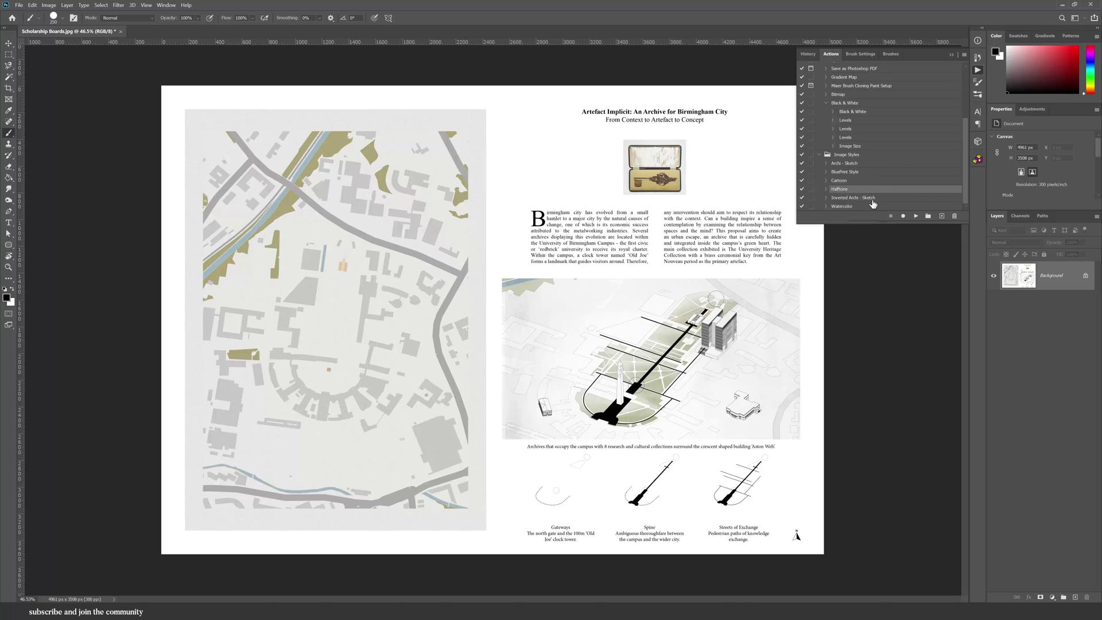
Step: Run the Halftone style on the board and add a layer mask to the Halftone group
click(915, 216)
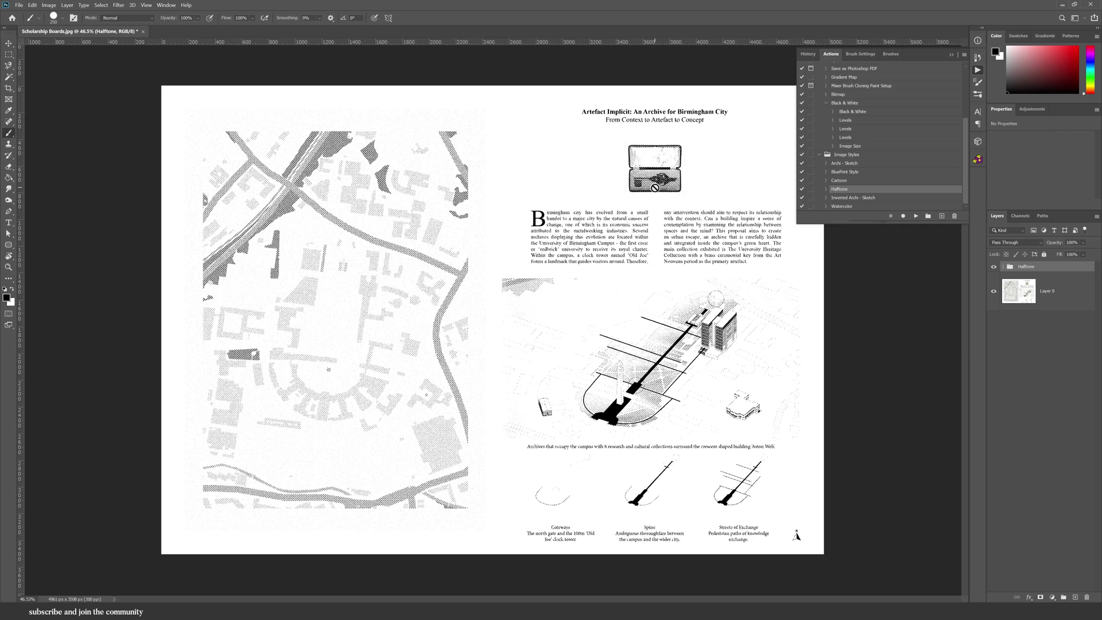
click(1042, 597)
scroll(720, 529, up, 5)
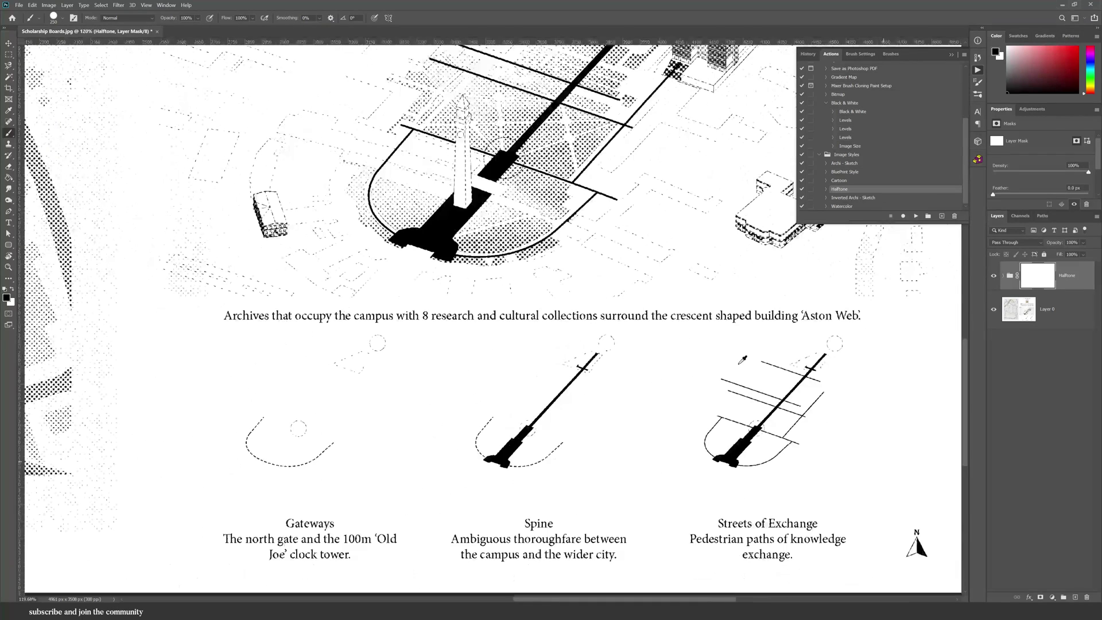
scroll(742, 360, down, 2)
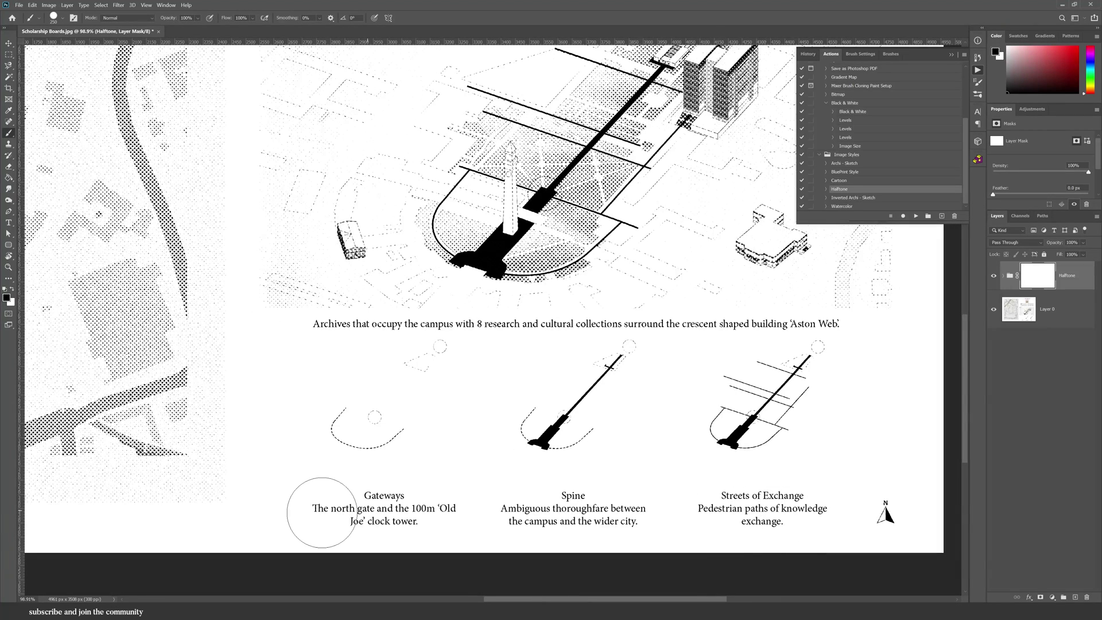
Step: Mask out halftone to restore original outlines on Streets of Exchange, Spine and Gateways diagrams
drag(860, 370, 820, 368)
drag(625, 374, 630, 372)
drag(434, 374, 425, 368)
scroll(442, 510, down, 5)
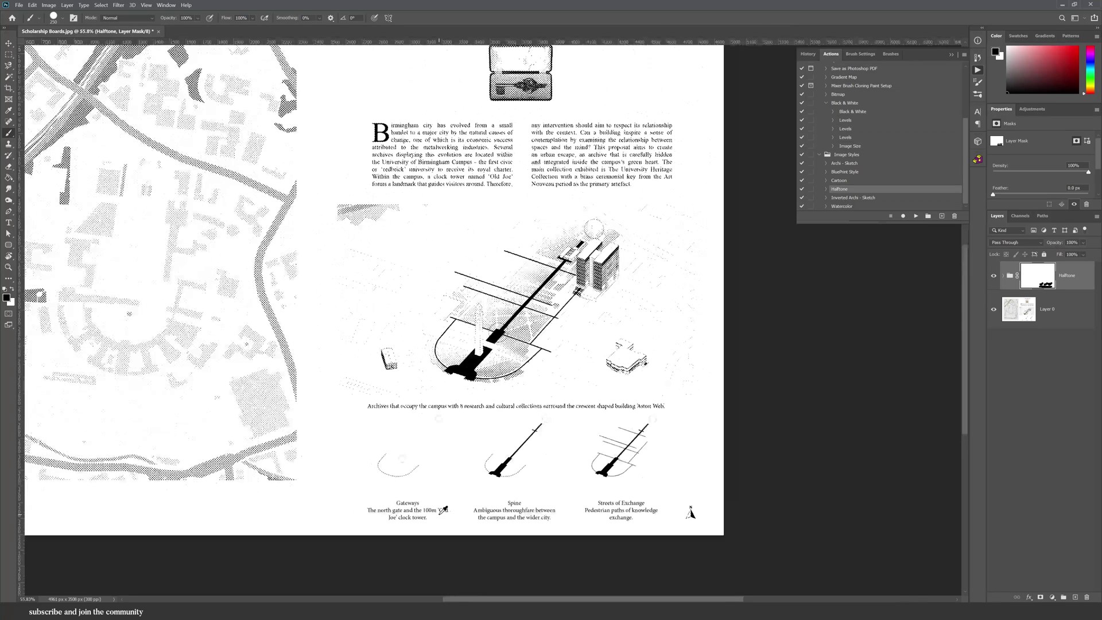
scroll(451, 511, up, 2)
scroll(454, 230, up, 3)
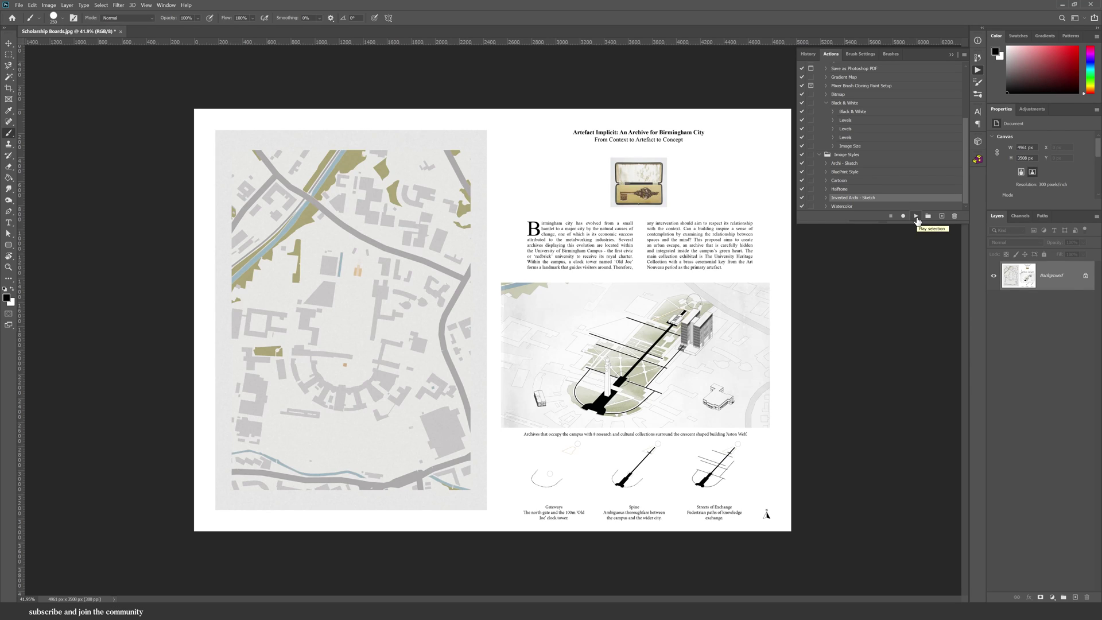
Step: Run Inverted Archi - Sketch on the board and zoom in to inspect the axonometric linework
click(916, 217)
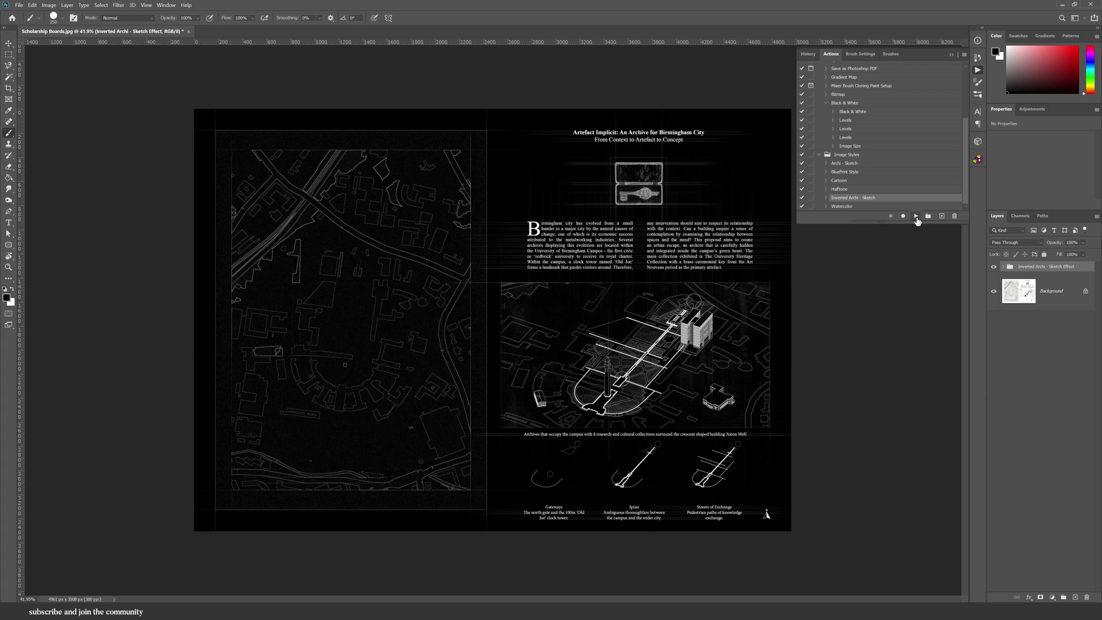
scroll(632, 307, up, 2)
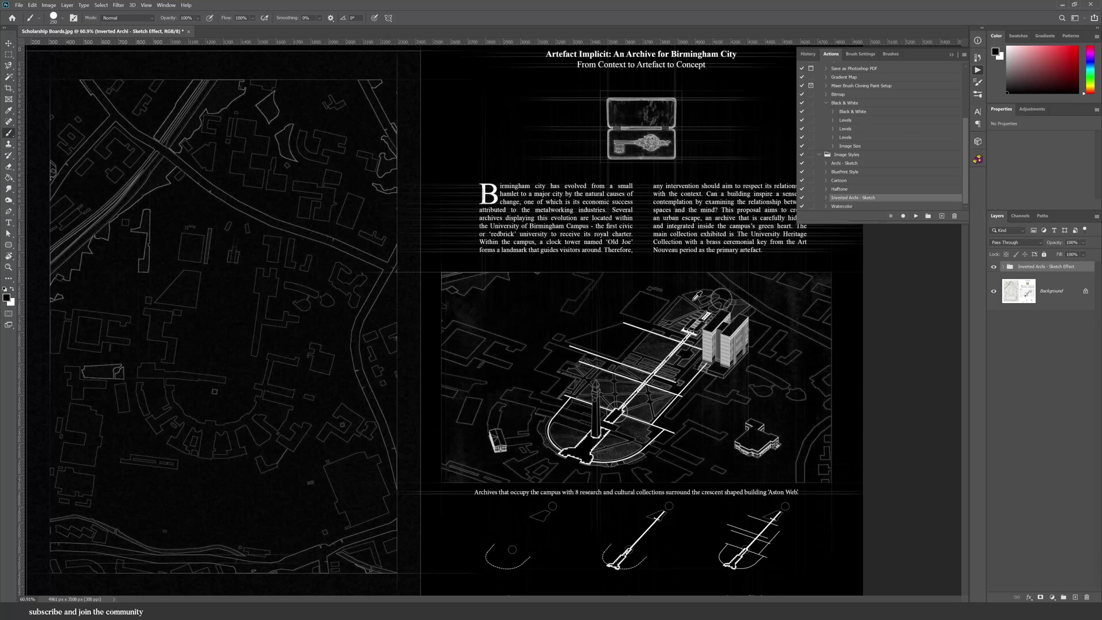
scroll(697, 295, up, 3)
scroll(693, 300, down, 3)
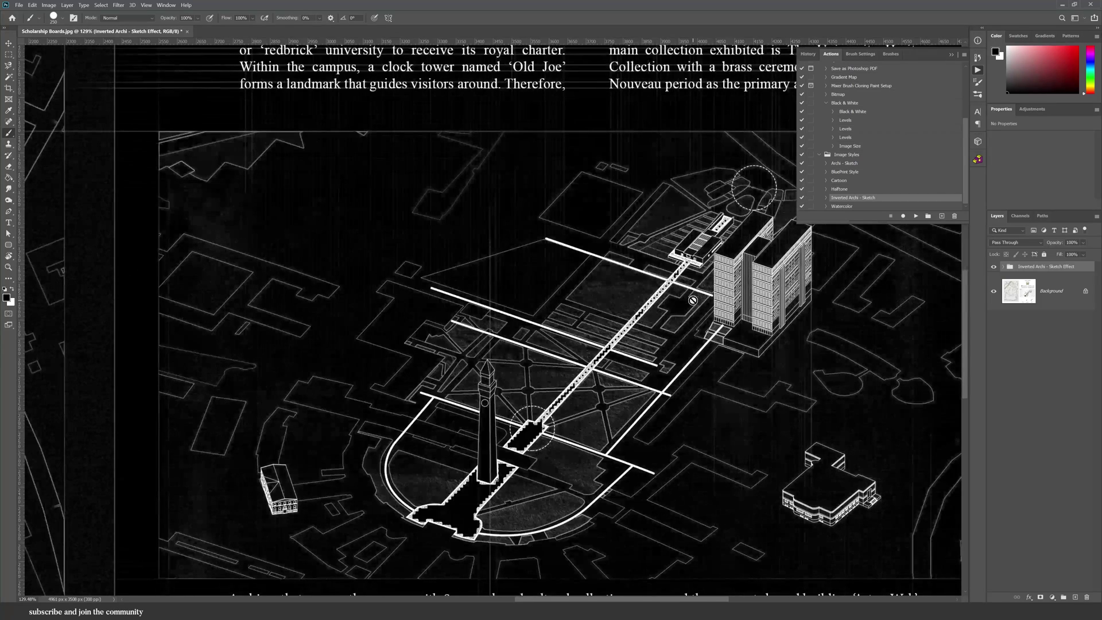
scroll(693, 300, down, 1)
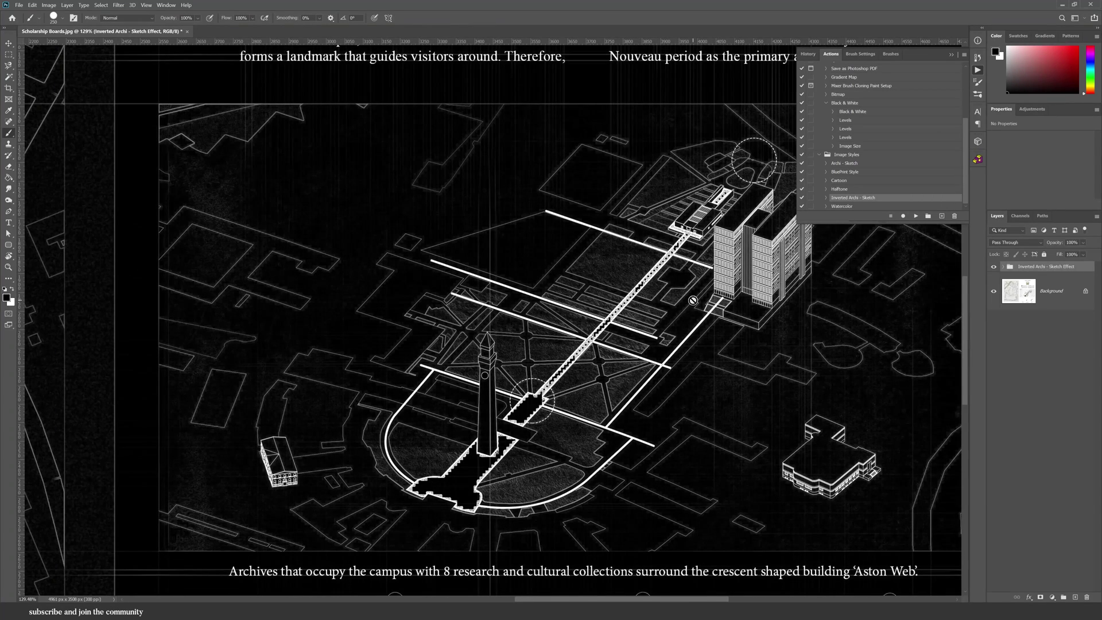
scroll(693, 300, down, 3)
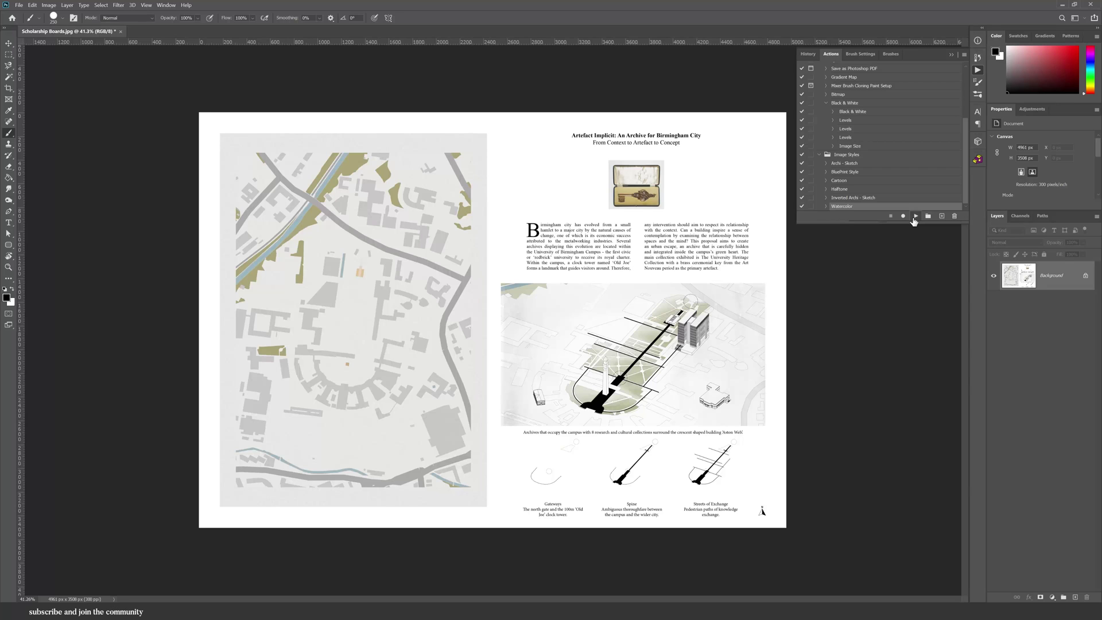
Step: Apply the Watercolor style and add a layer mask to the Watercolor layer
click(915, 216)
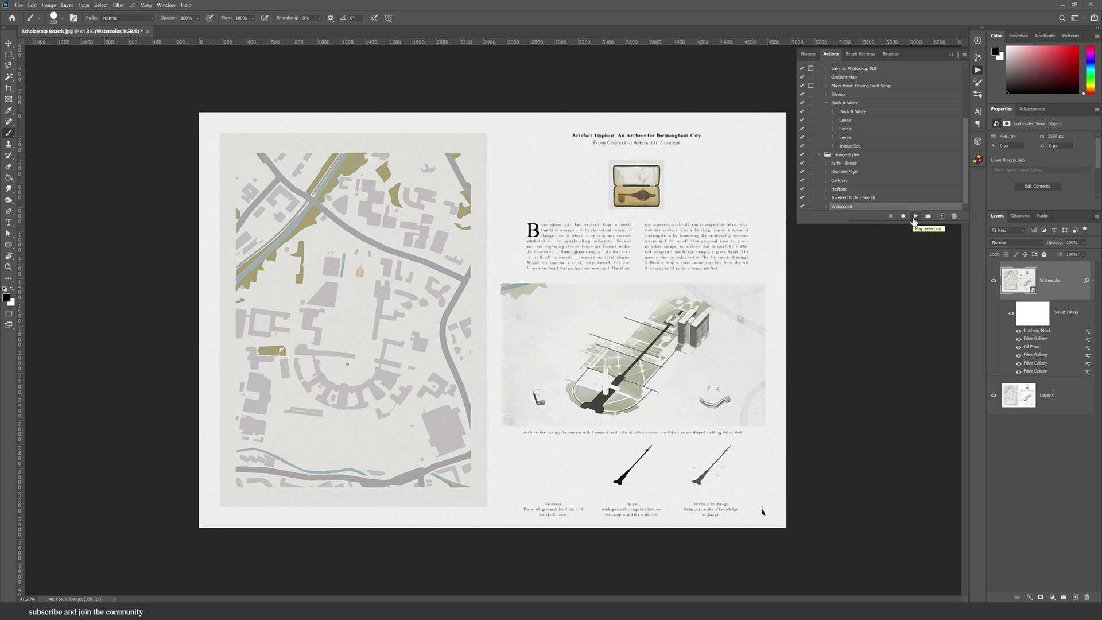
click(1083, 322)
click(1085, 320)
click(1040, 597)
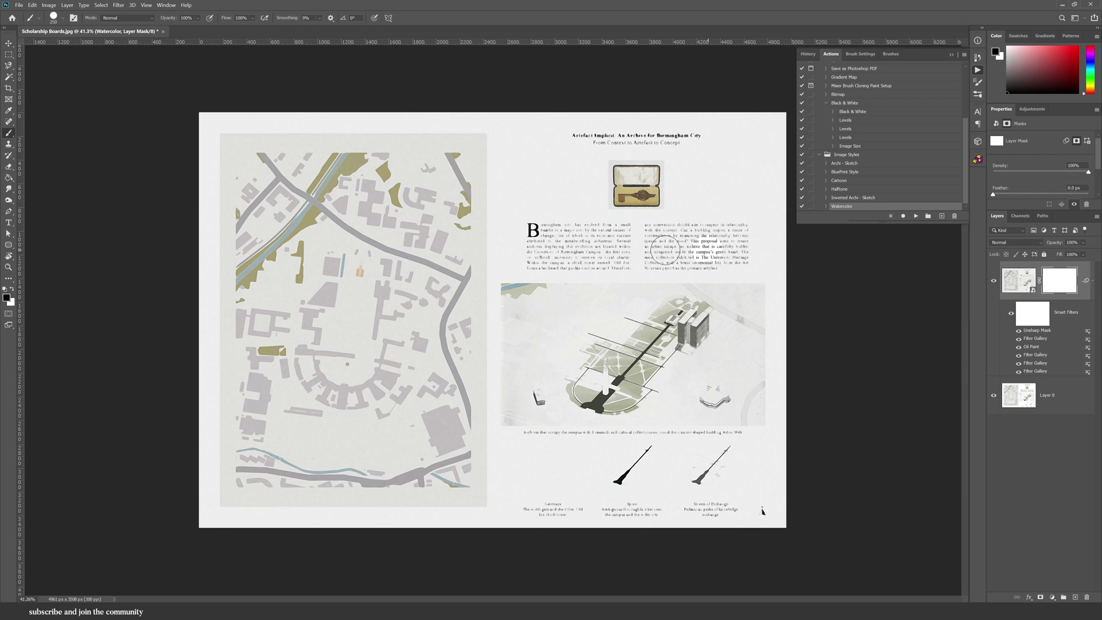
Step: Paint the mask over the body text paragraphs to bring them back crisp
drag(666, 248, 731, 224)
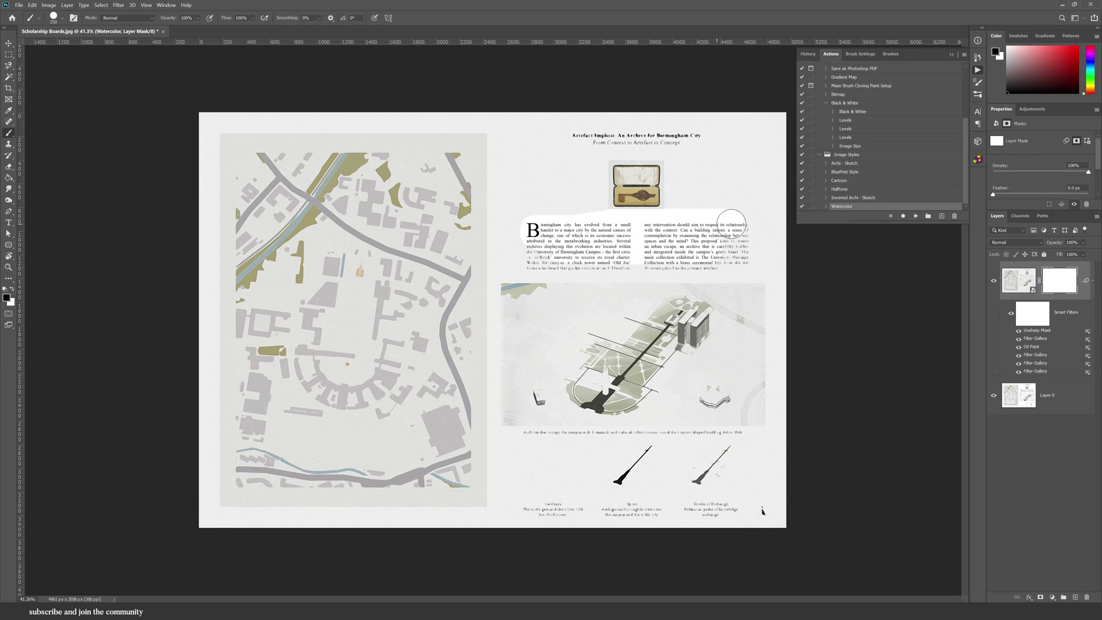
scroll(732, 223, up, 4)
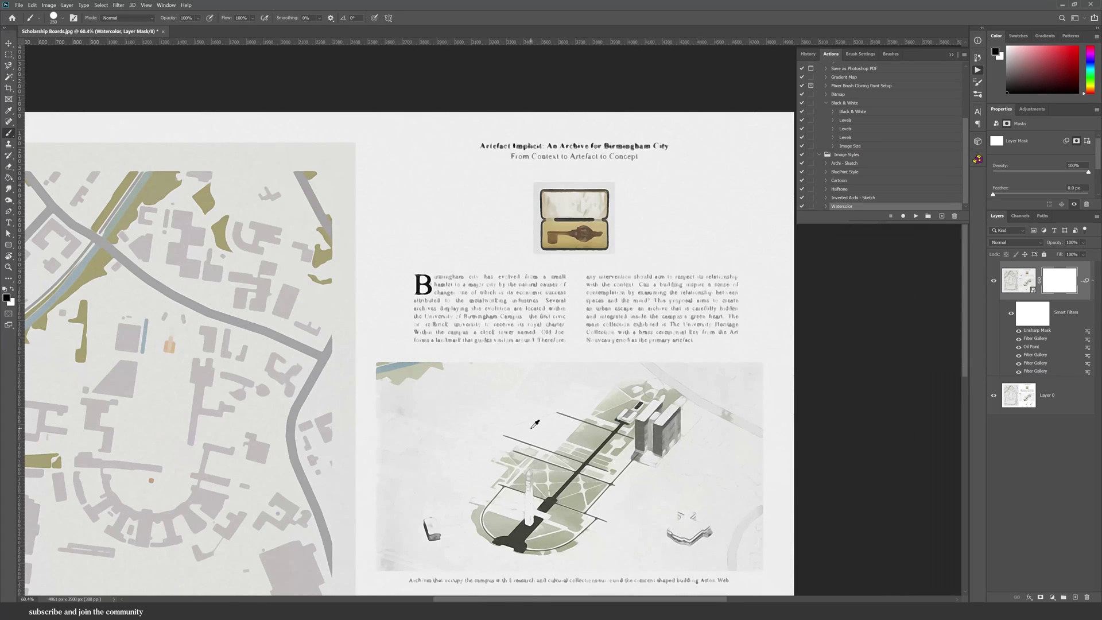
scroll(536, 331, down, 2)
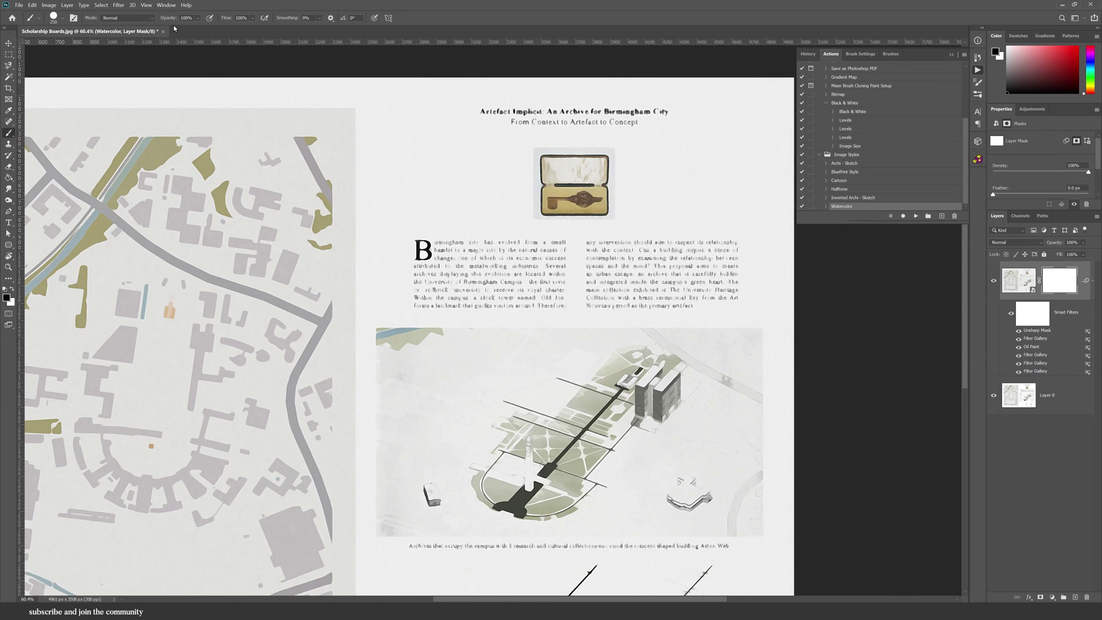
Step: Set the brush to 20% opacity, 0% hardness and 400 px size
key(2)
right_click(697, 261)
drag(796, 299, 578, 282)
key(Return)
key(bracketright)
key(bracketright)
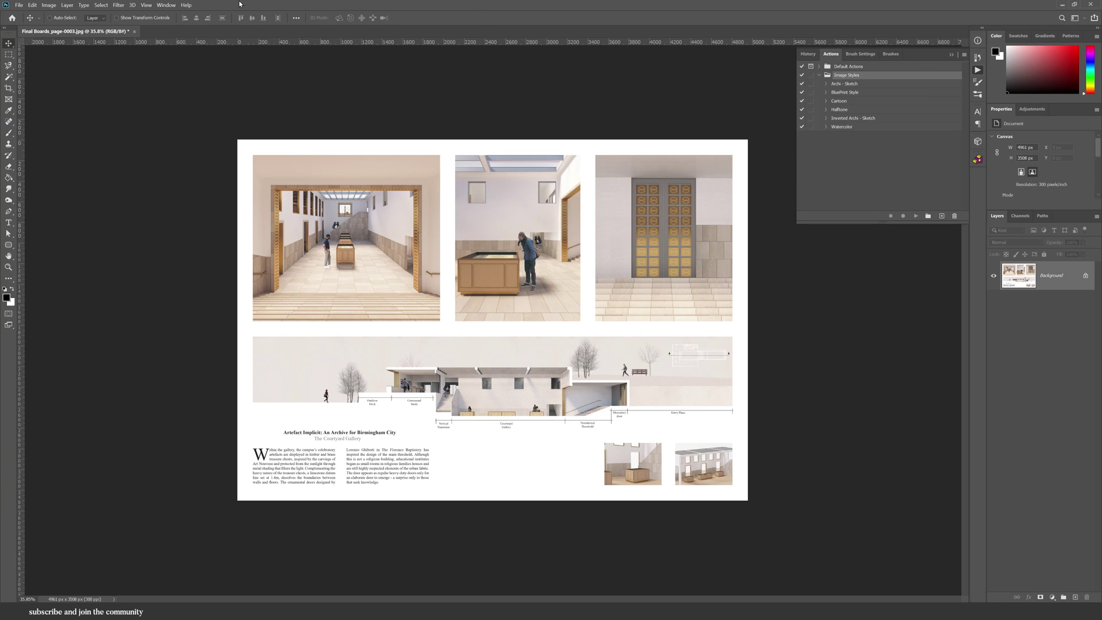
Step: Load Image Styles.atn from the Presentation Boards folder into the Actions panel
click(166, 4)
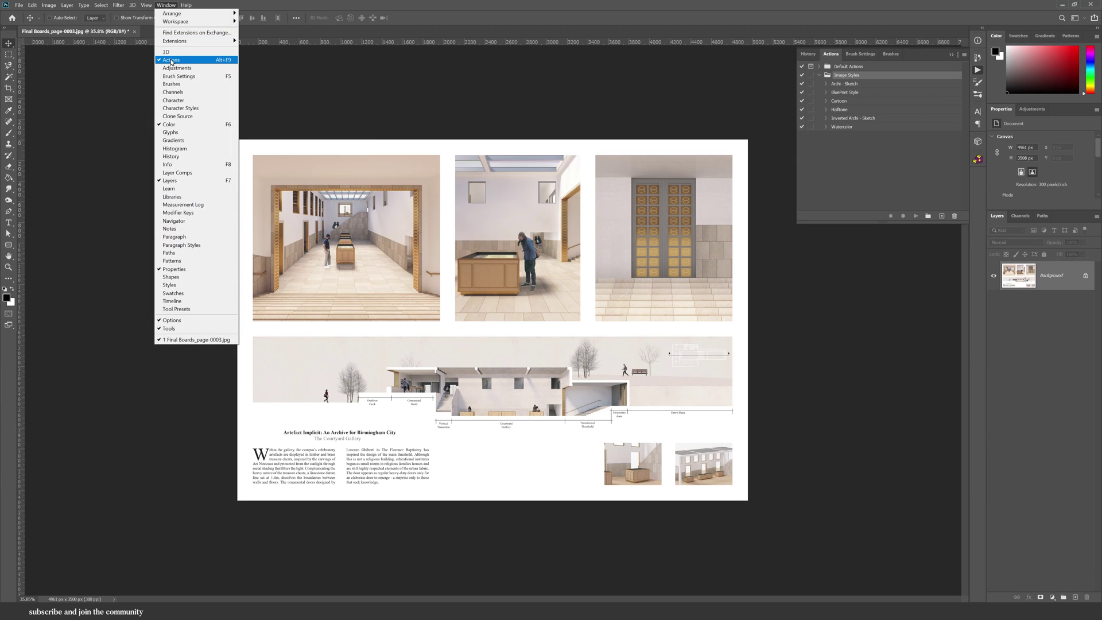
click(964, 55)
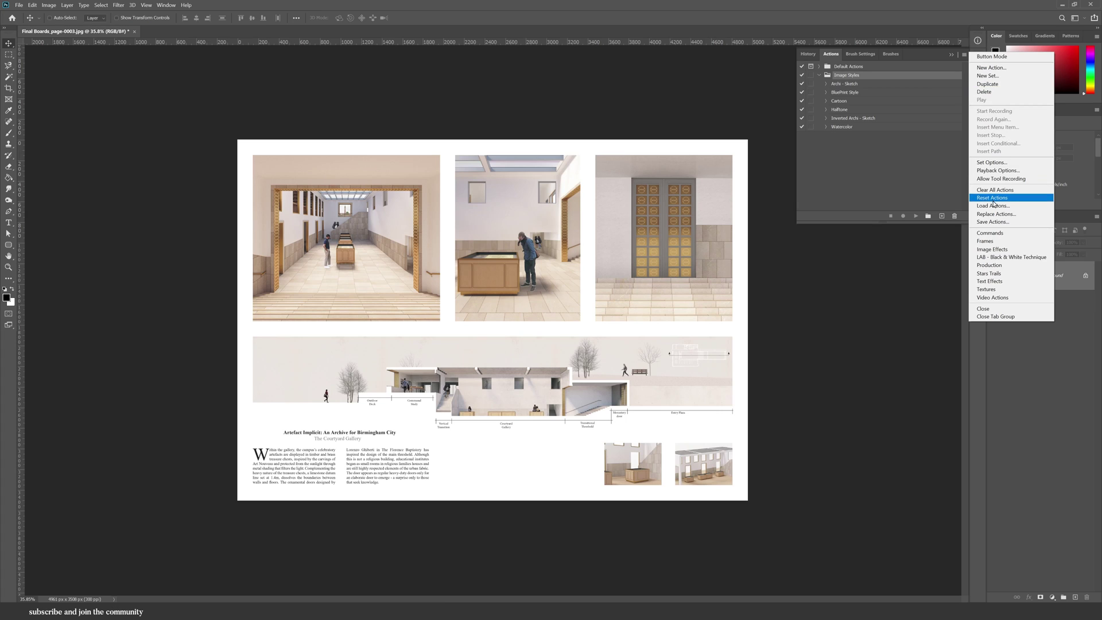
click(992, 206)
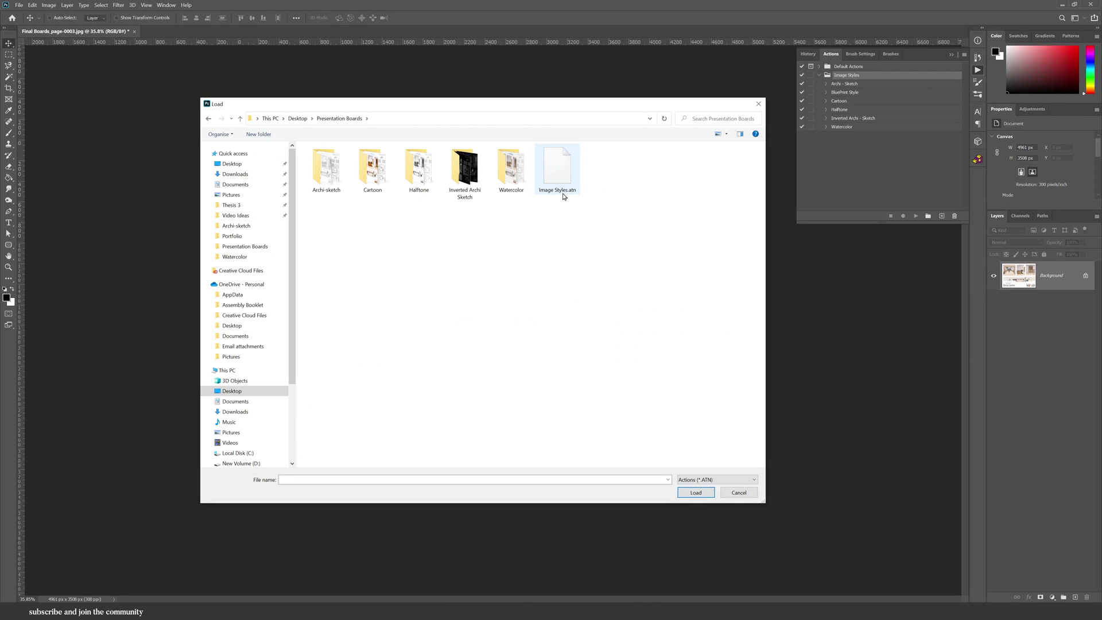
double_click(560, 190)
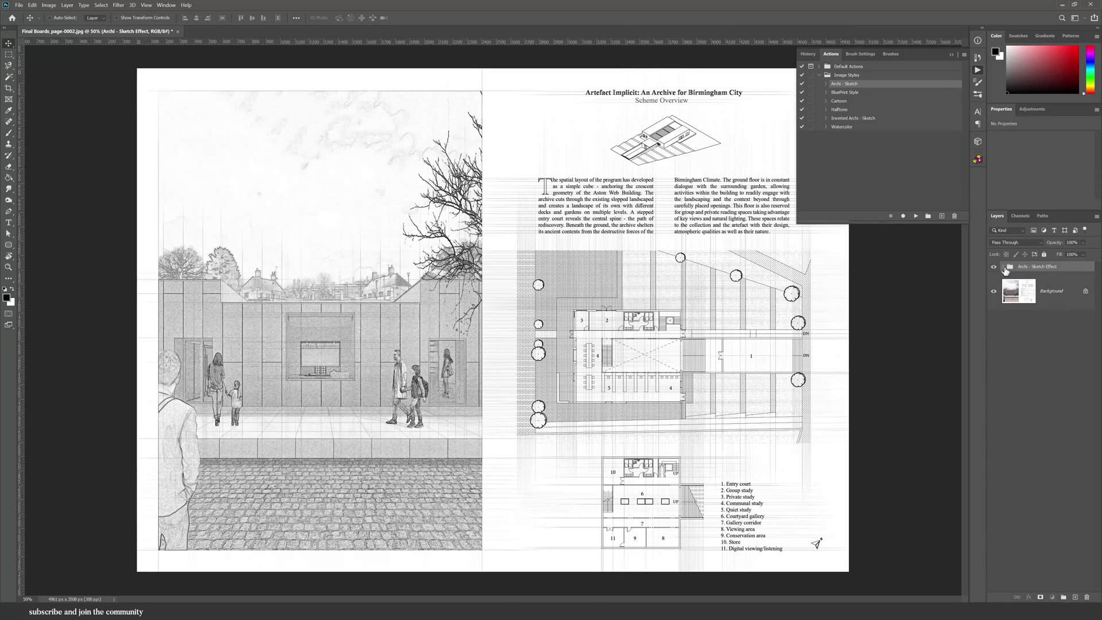
Step: Expand Archi - Sketch Effect and toggle its adjustment, Vertical Lines and Horizontal Lines layers to compare
click(1004, 267)
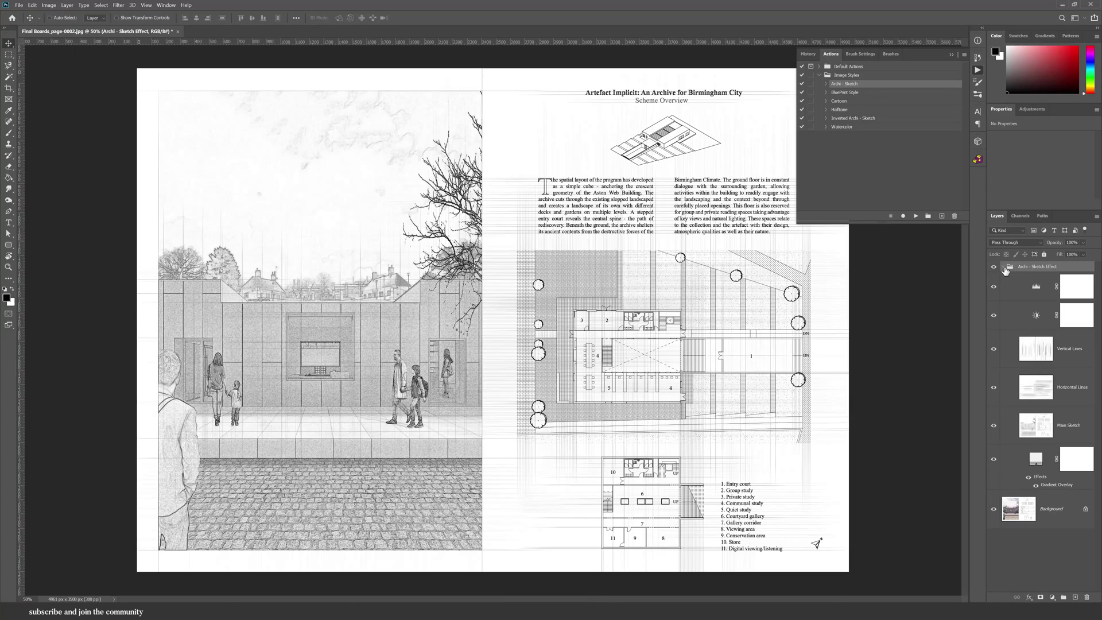
click(996, 289)
click(995, 289)
click(994, 348)
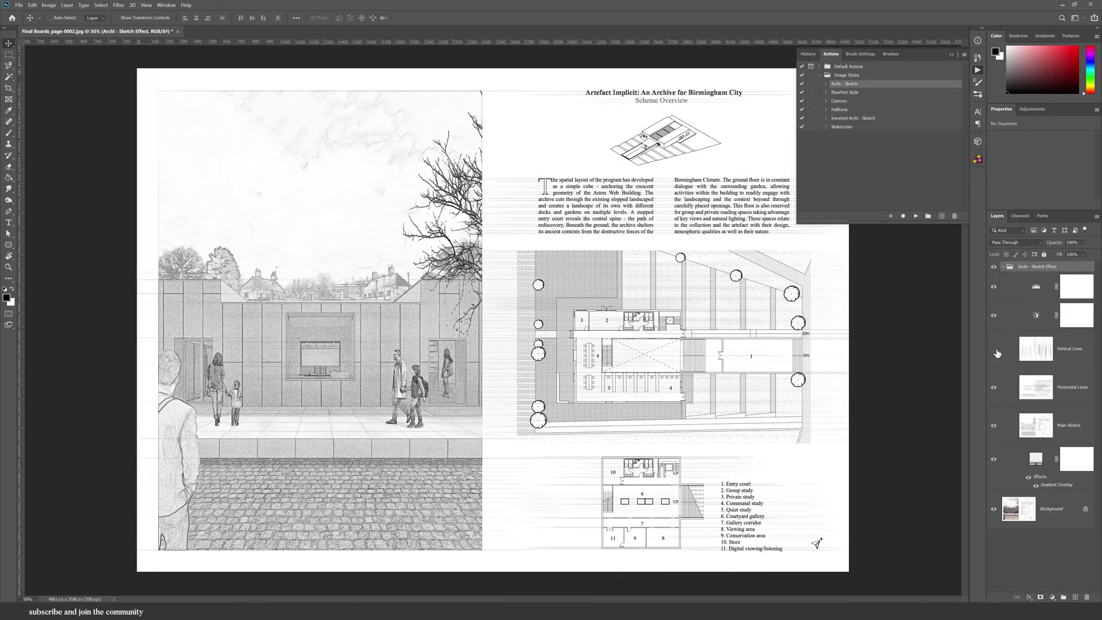
click(994, 349)
click(994, 388)
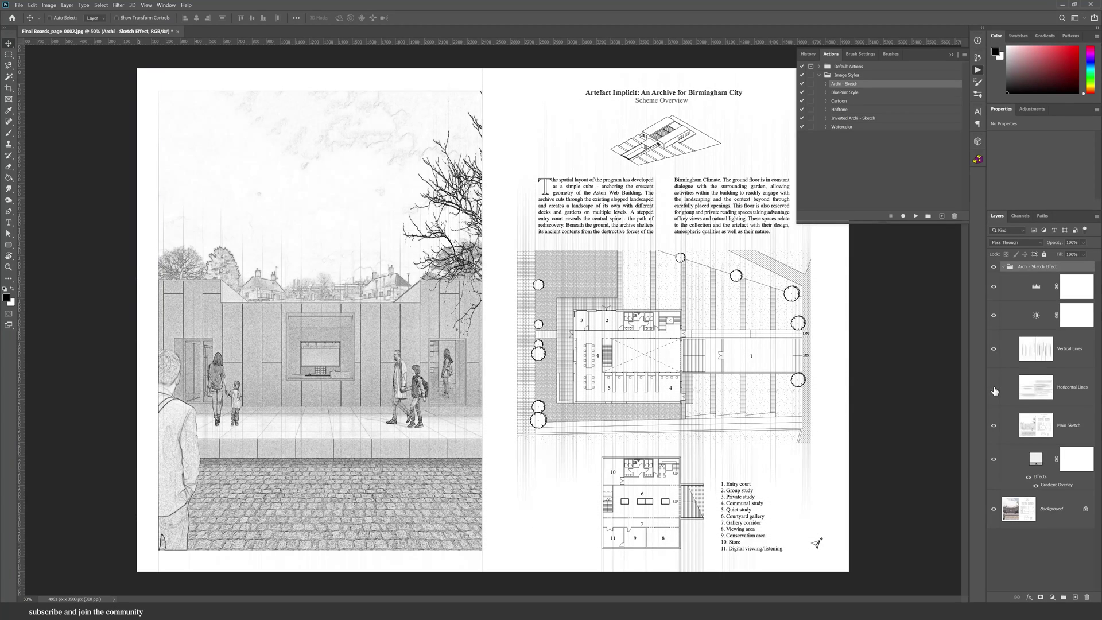
click(994, 388)
Step: Raise Horizontal Lines opacity from 10% to 92%, then toggle the Halftone filter to compare
click(1028, 388)
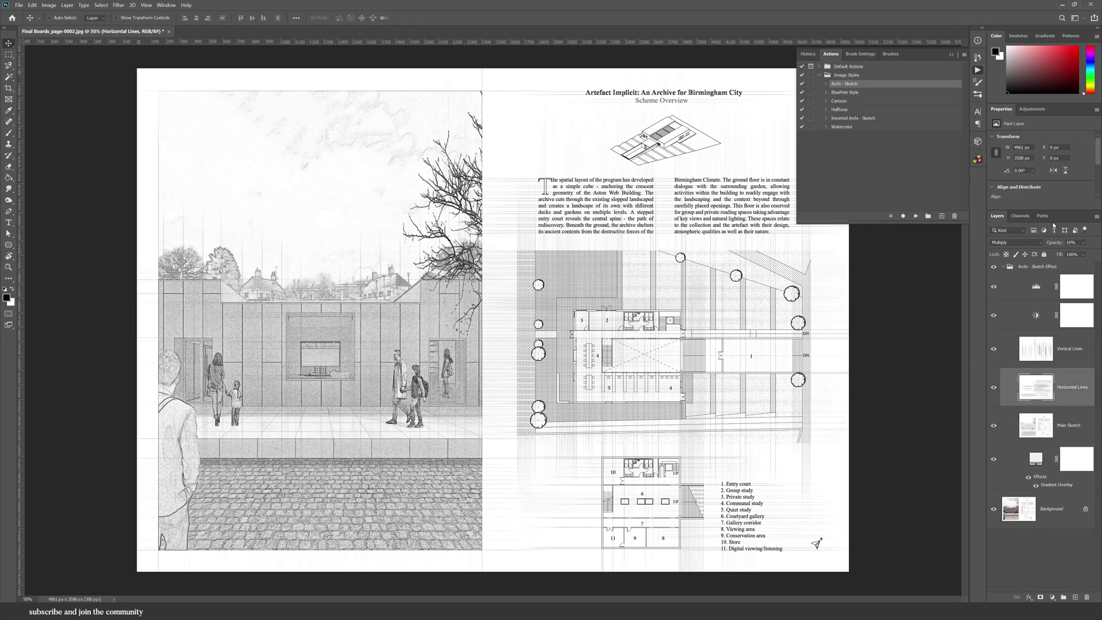
click(1083, 243)
mouse_move(1081, 252)
mouse_down()
mouse_move(1093, 251)
mouse_move(1076, 255)
mouse_up()
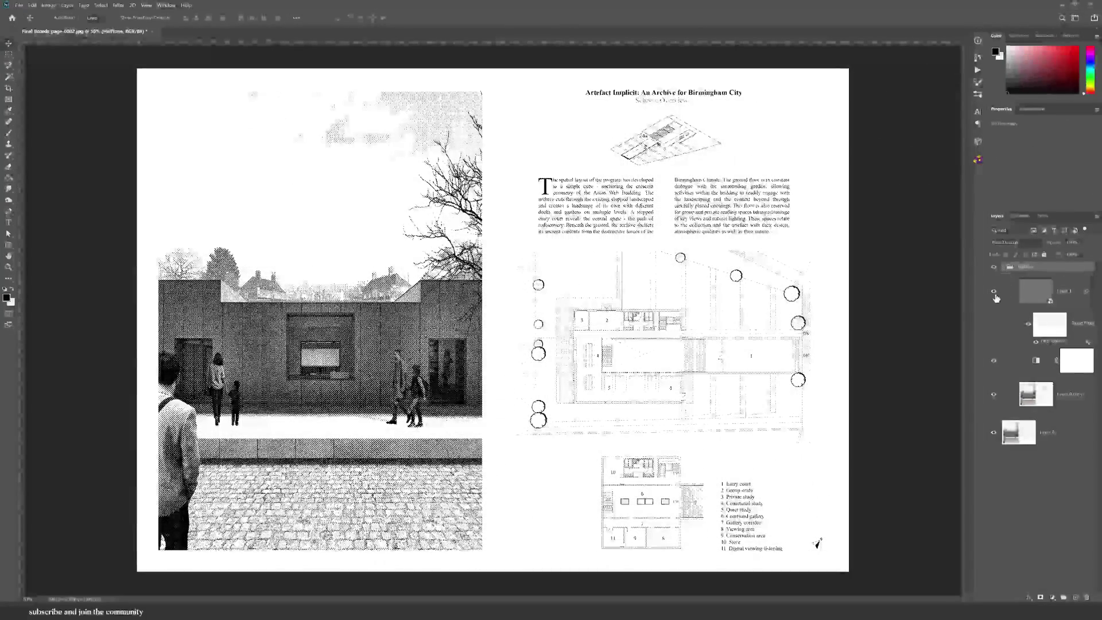
click(993, 292)
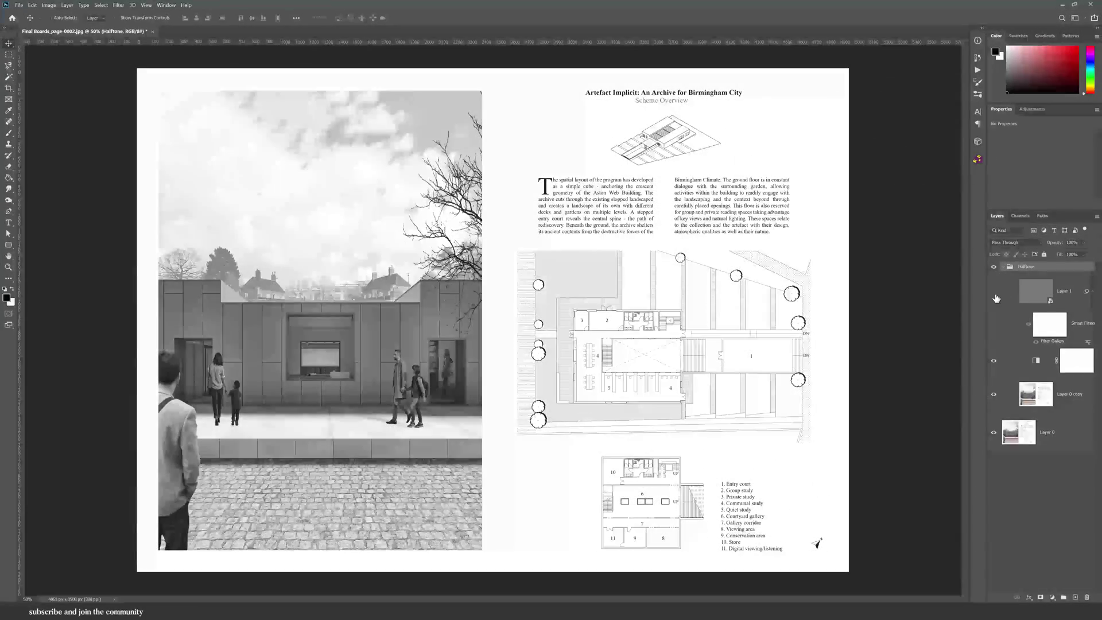
click(994, 292)
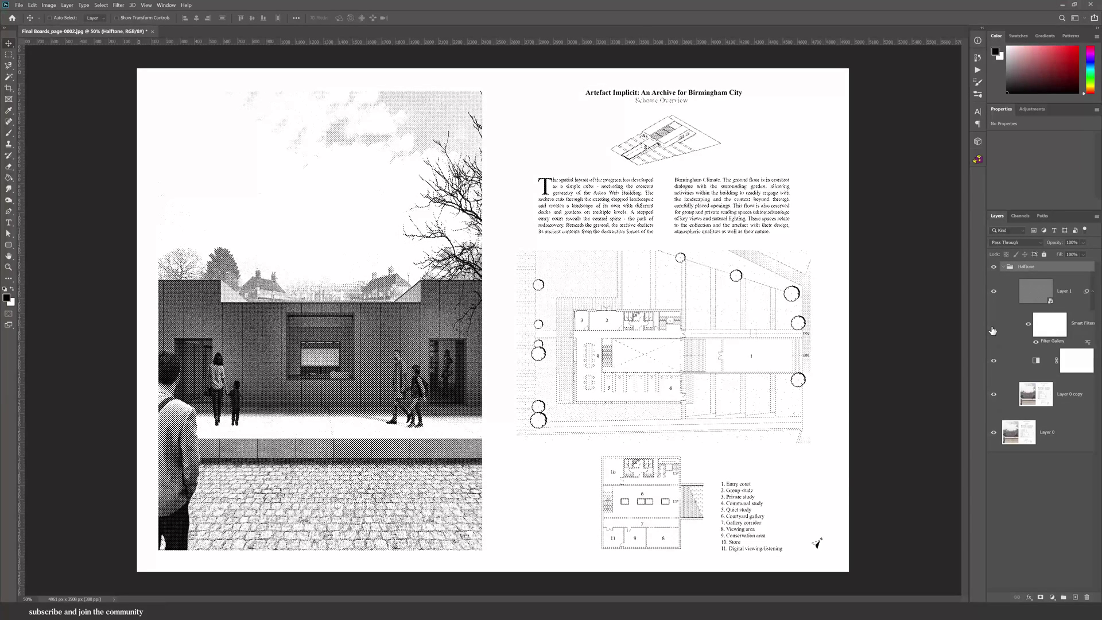